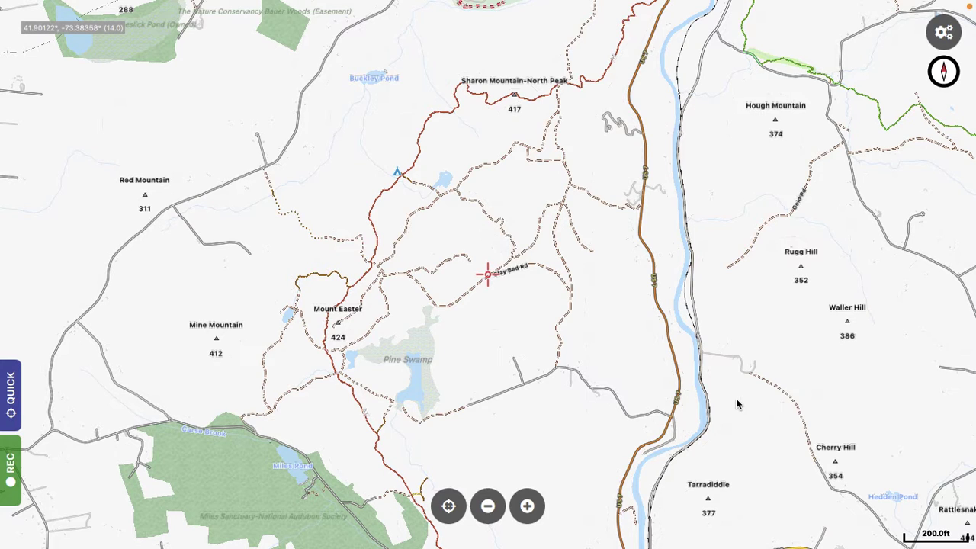
- Open the Maps manager, showing USA - North East (HQ), and list the add-map options
mouse_move(949, 38)
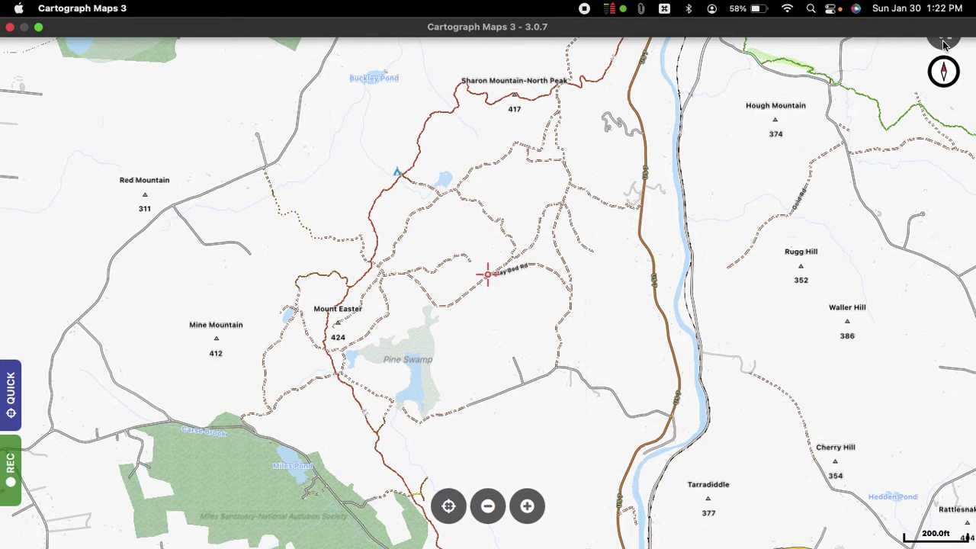
left_click(943, 33)
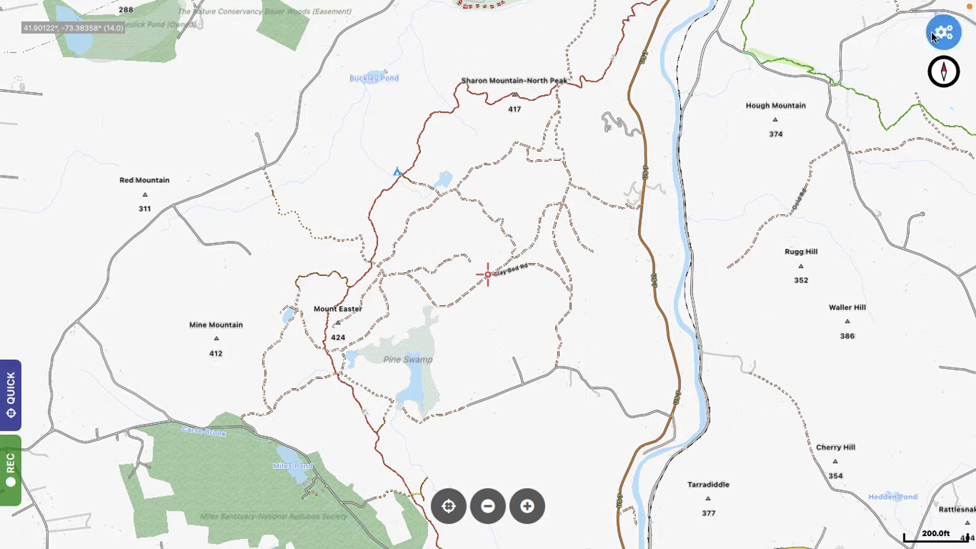
left_click(814, 70)
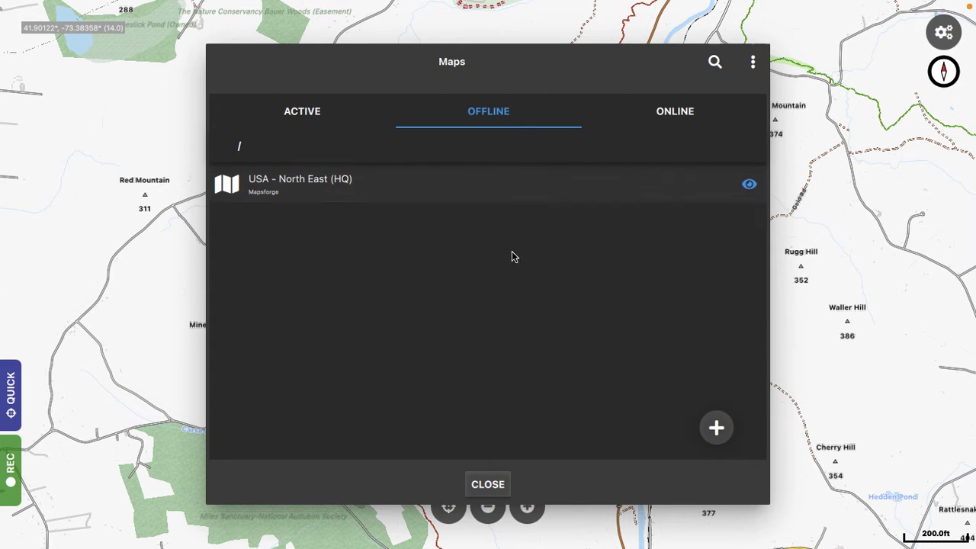
left_click(717, 426)
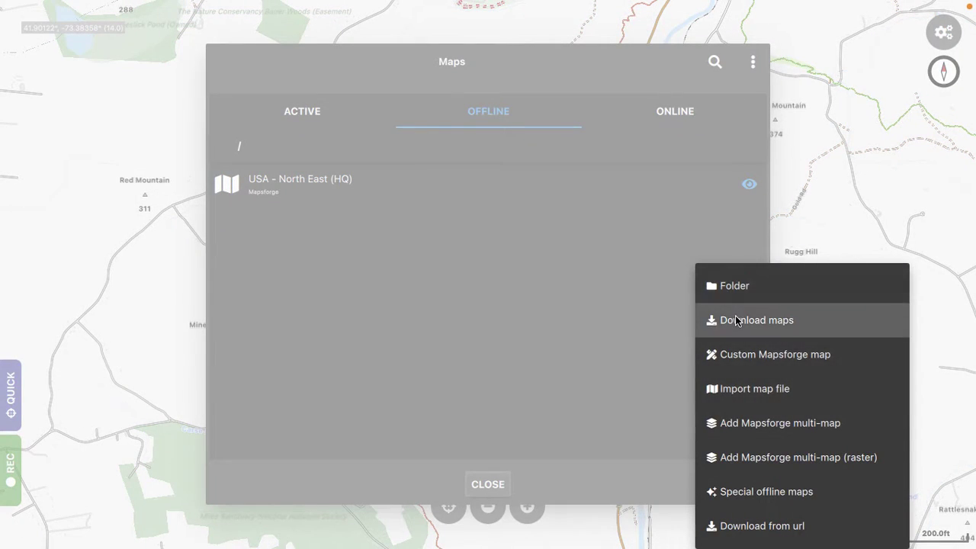
- Browse High quality Mapsforge maps > North America (HQ) down to the USA regional entries, then leave the list
left_click(736, 320)
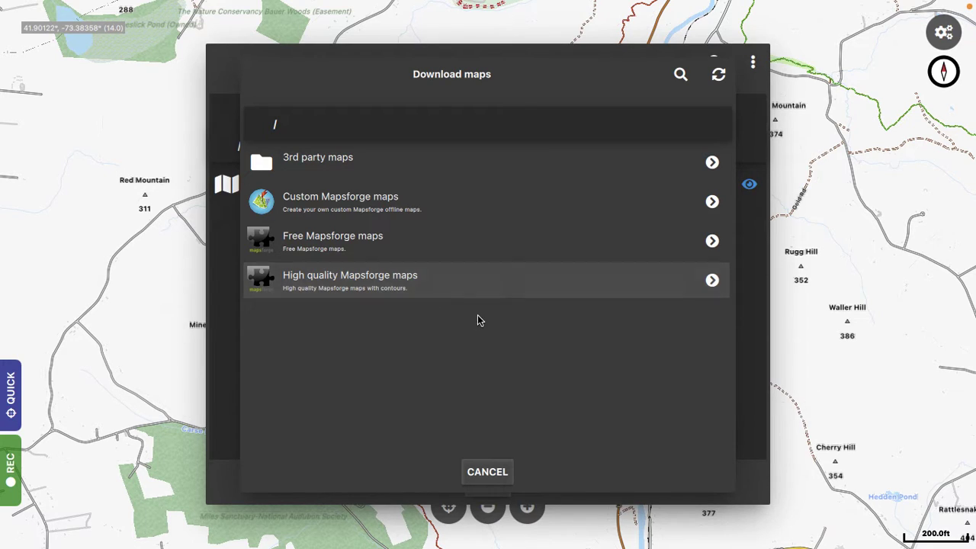
left_click(395, 285)
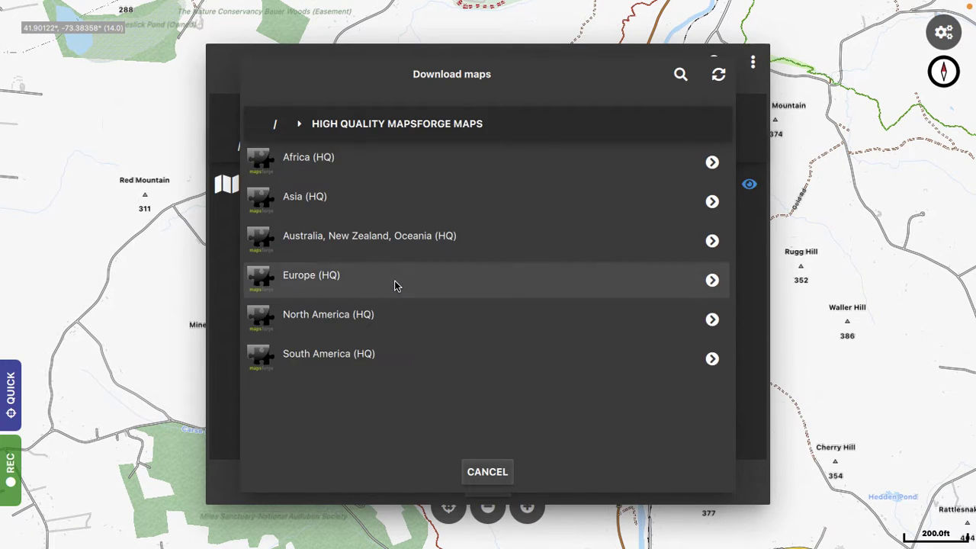
left_click(383, 319)
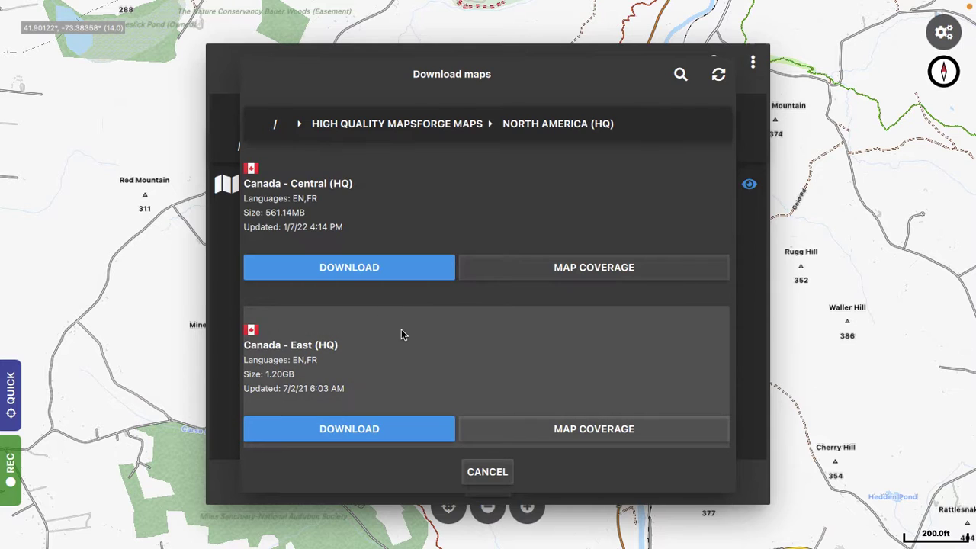
scroll(394, 303, "down", 10)
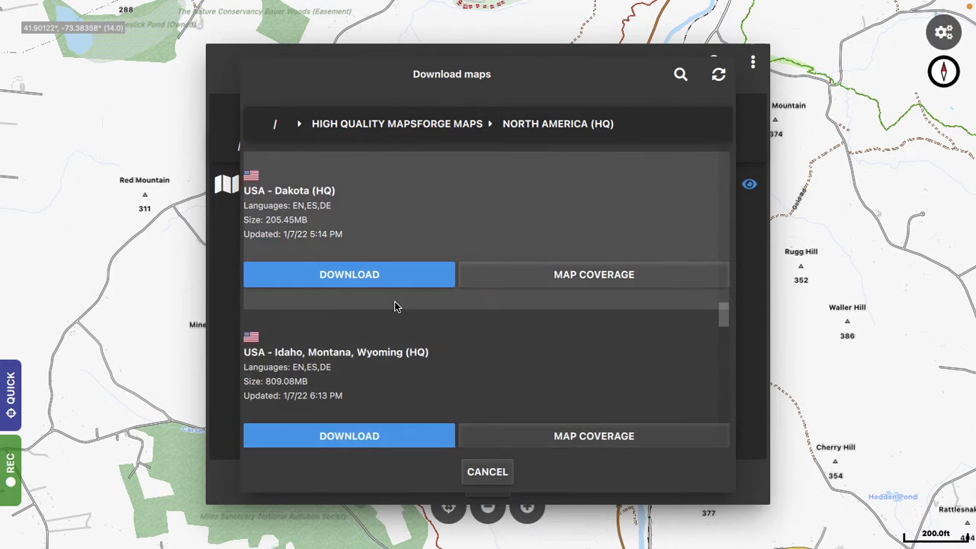
scroll(394, 302, "down", 1)
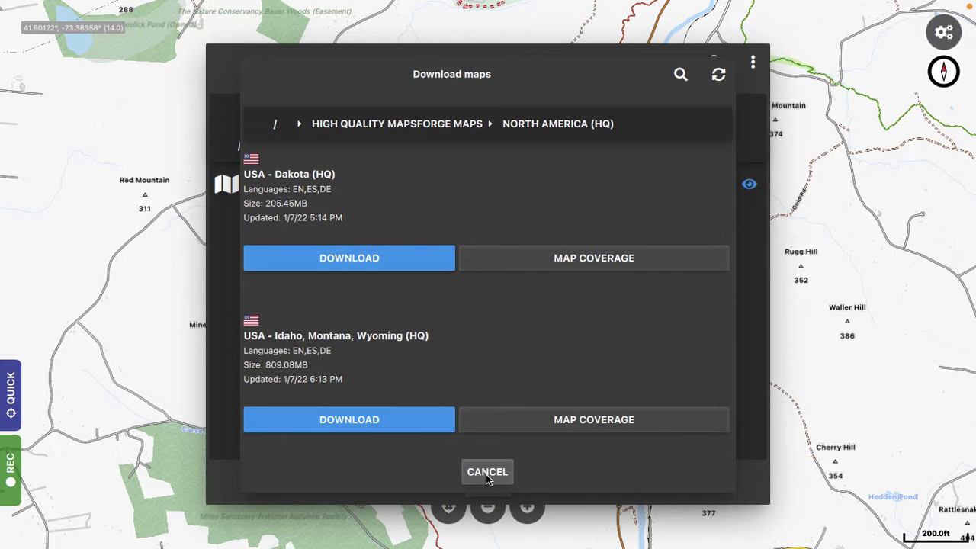
left_click(486, 474)
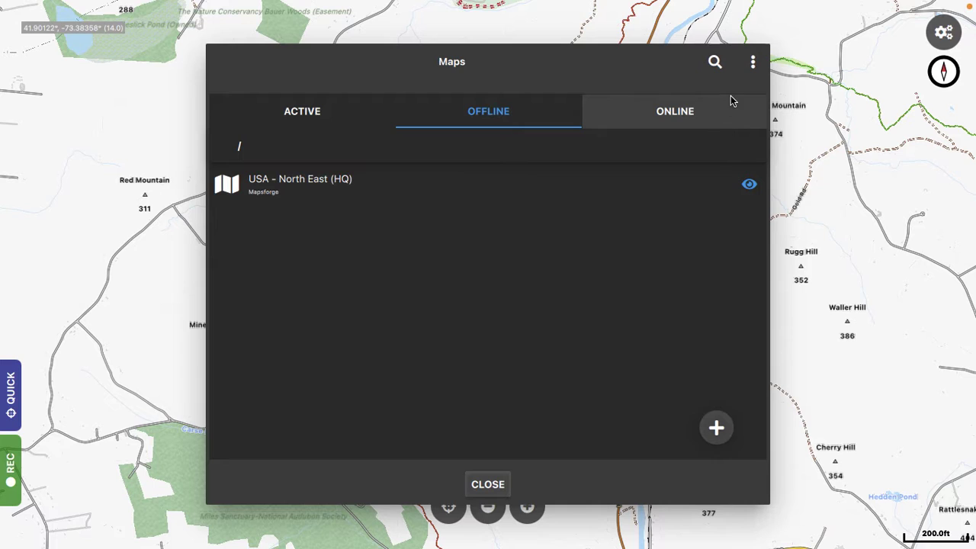
- Close the Maps dialog to return to the Mount Easter and Pine Swamp trail map
left_click(486, 485)
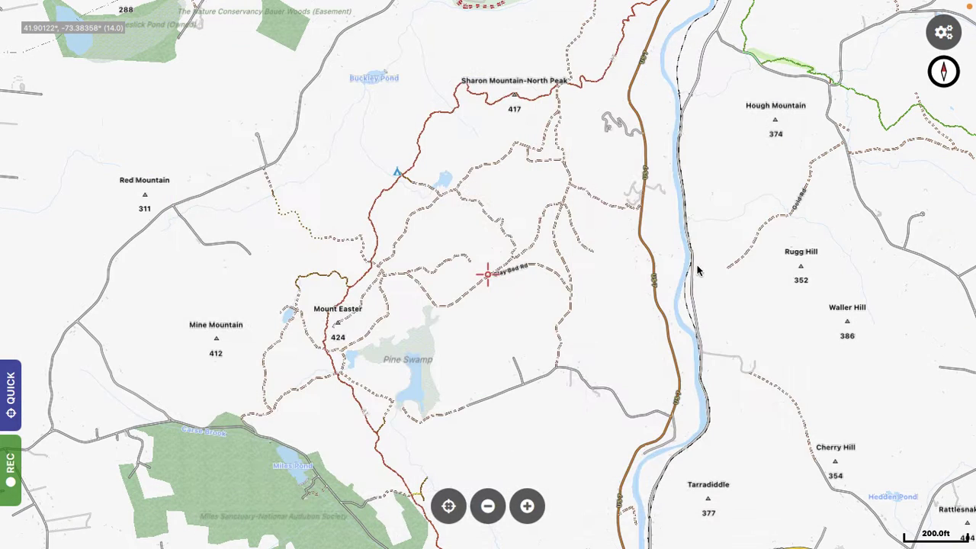
- Open the Styles manager's Download style list with Freizeitkarte-osm.de and OpenAndroMaps.org styles
left_click(936, 38)
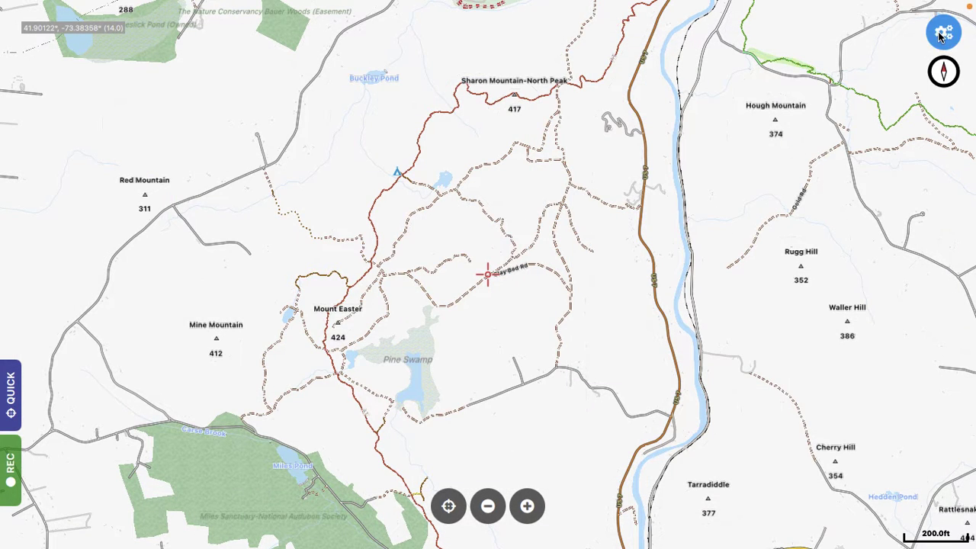
left_click(929, 76)
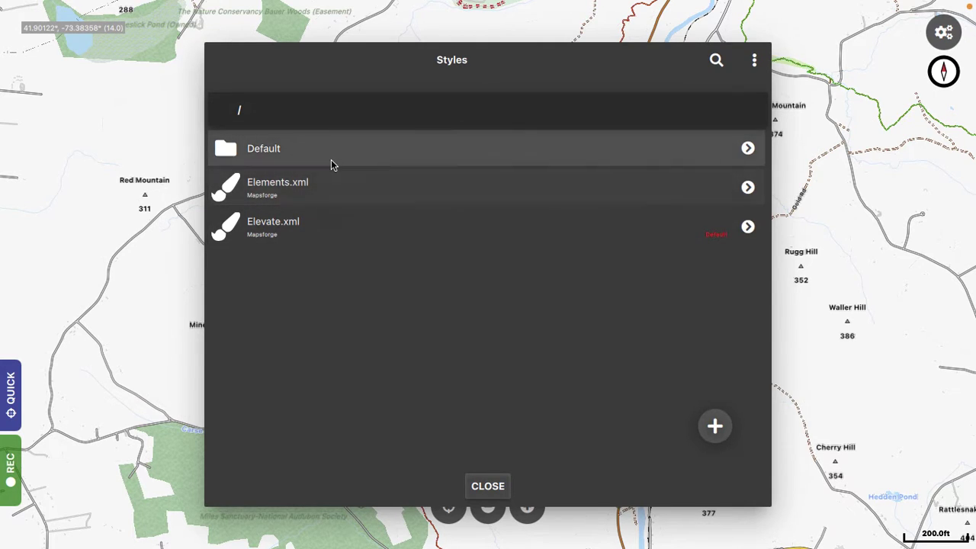
left_click(715, 428)
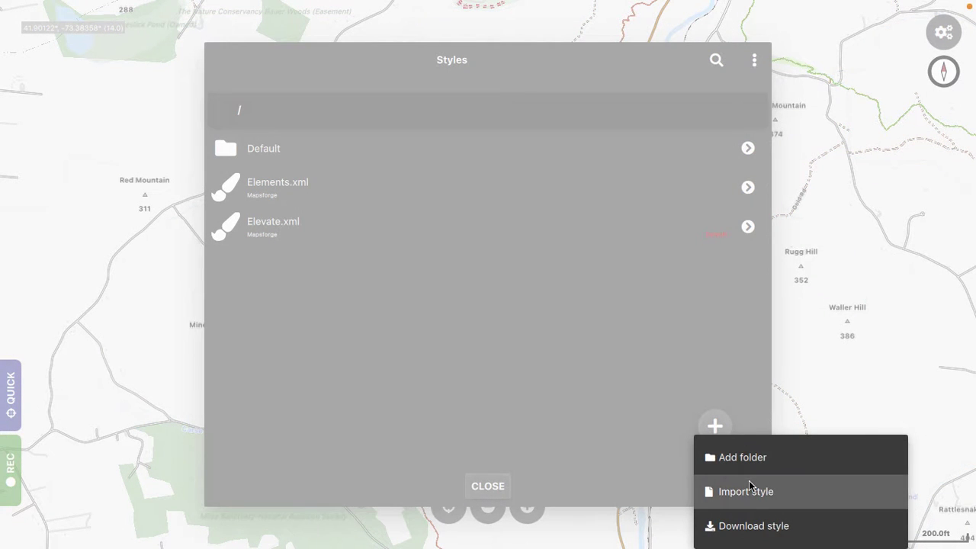
left_click(754, 526)
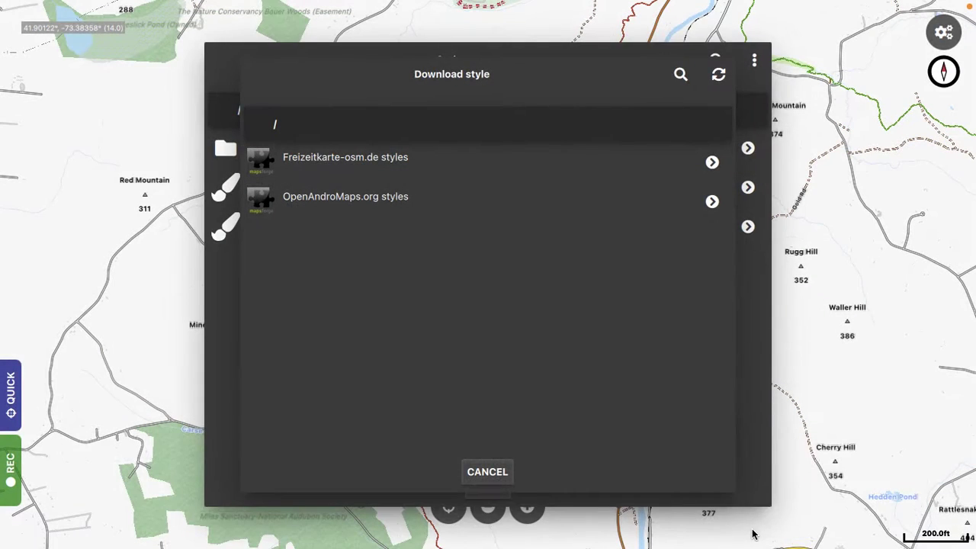
- Look into the OpenAndroMaps.org styles folder, then cancel back to the Styles dialog
left_click(347, 202)
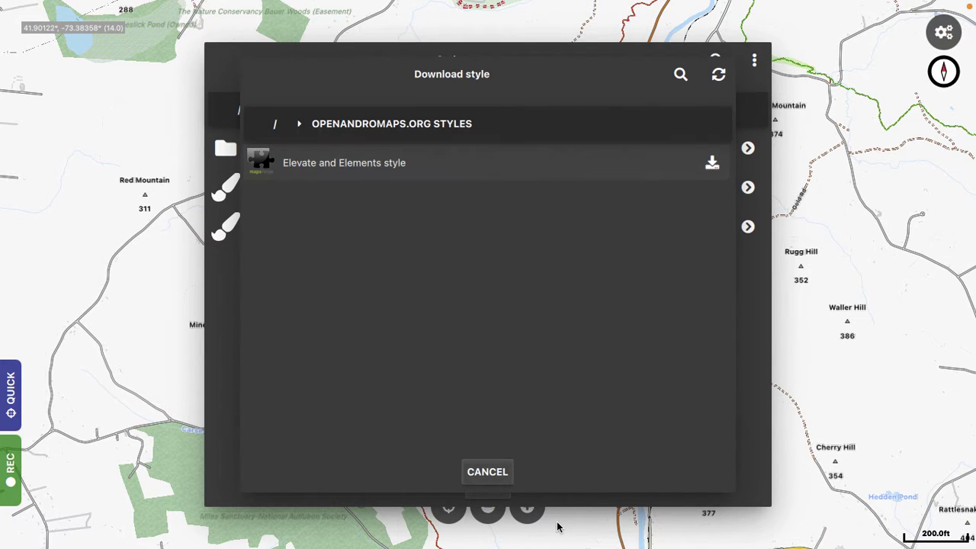
left_click(505, 477)
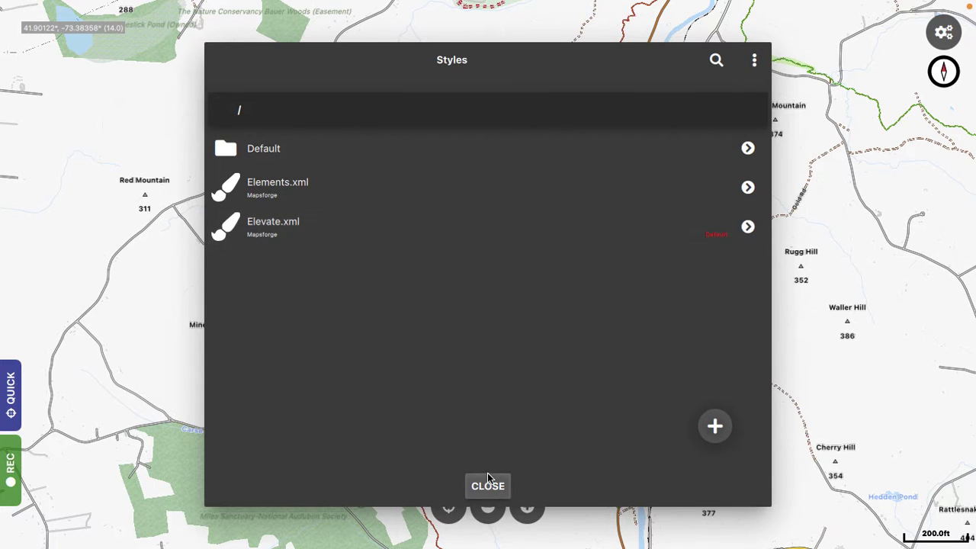
- Close the Styles dialog and nudge the Mount Easter trail map slightly
left_click(488, 492)
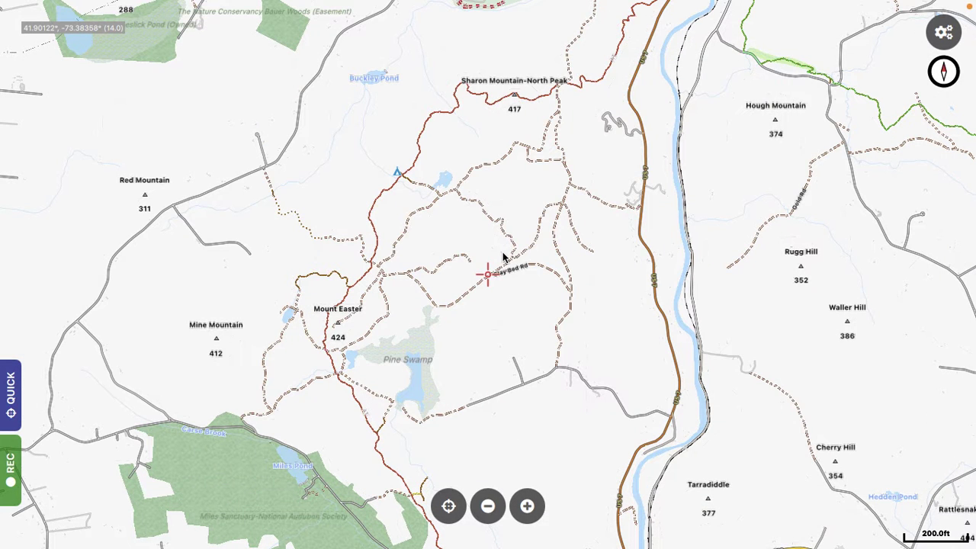
scroll(502, 263, "up", 2)
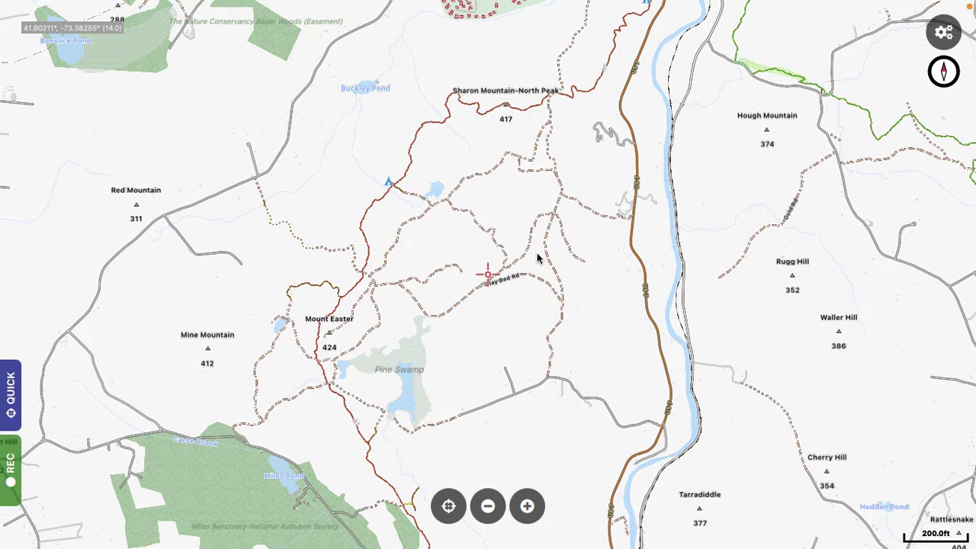
- In Firefox, open Adventure.zip with Archive Utility to extract it, then return to Cartograph Maps 3
key("super+Tab")
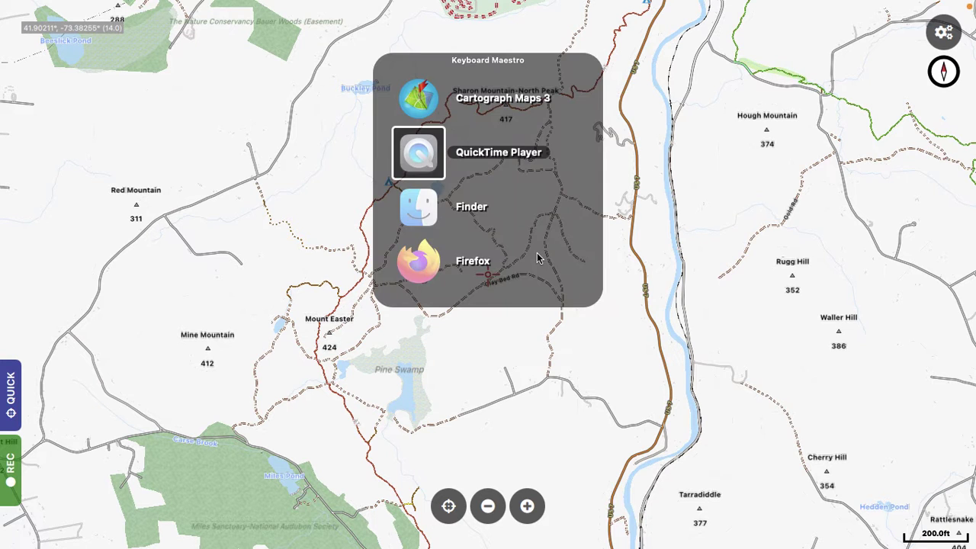
key("super+Tab")
key("super+Tab")
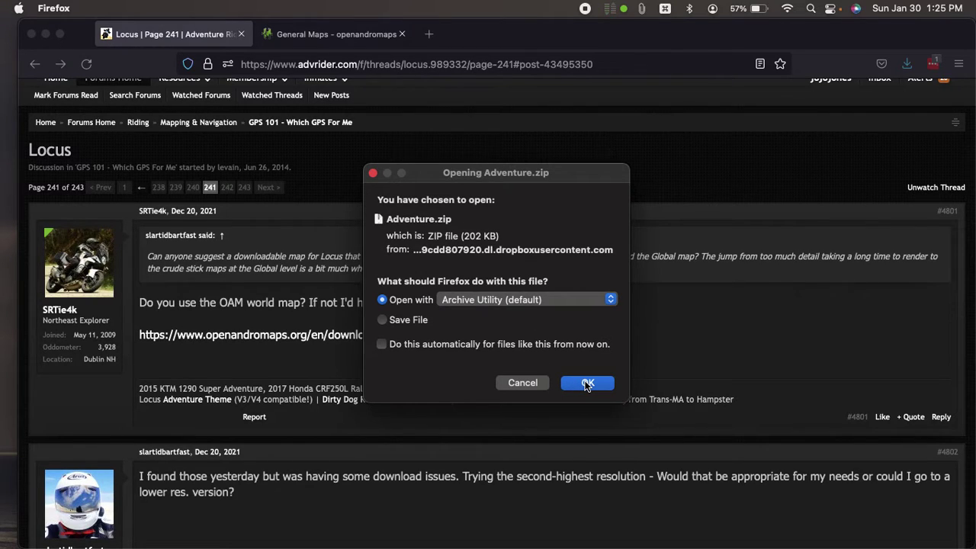
left_click(587, 383)
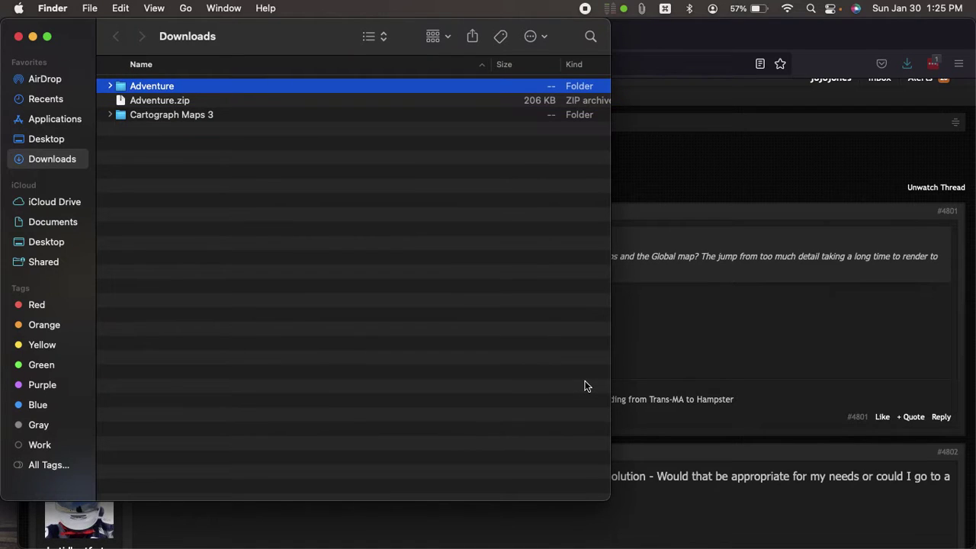
key("super+Tab")
key("super+Tab")
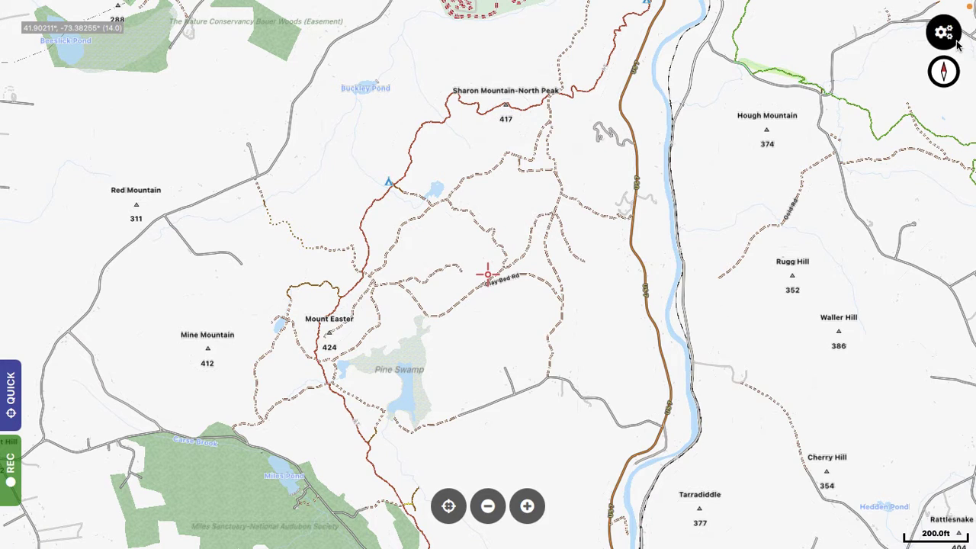
- Import Downloads/Adventure.zip as a style, adding AdventureV3 and AdventureV4 Adventure.xml
left_click(944, 32)
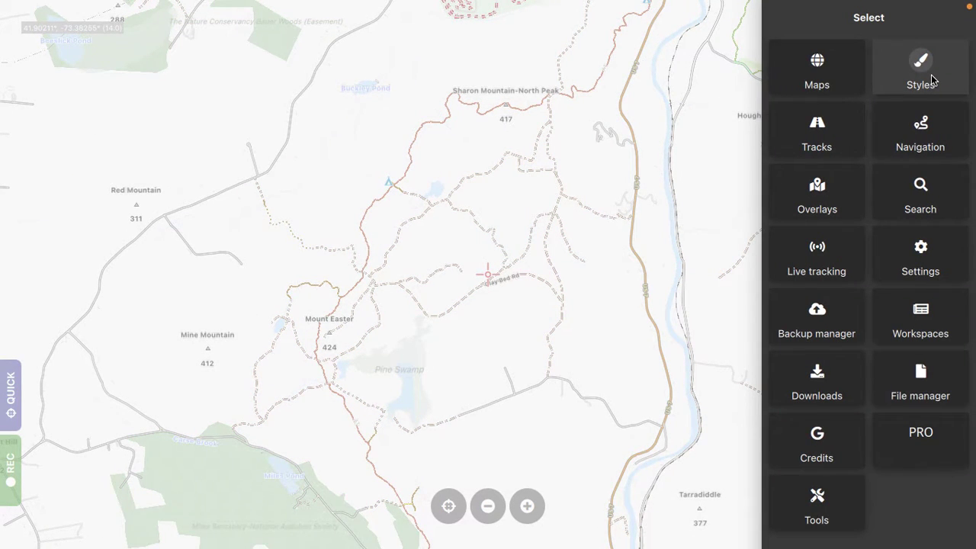
left_click(920, 73)
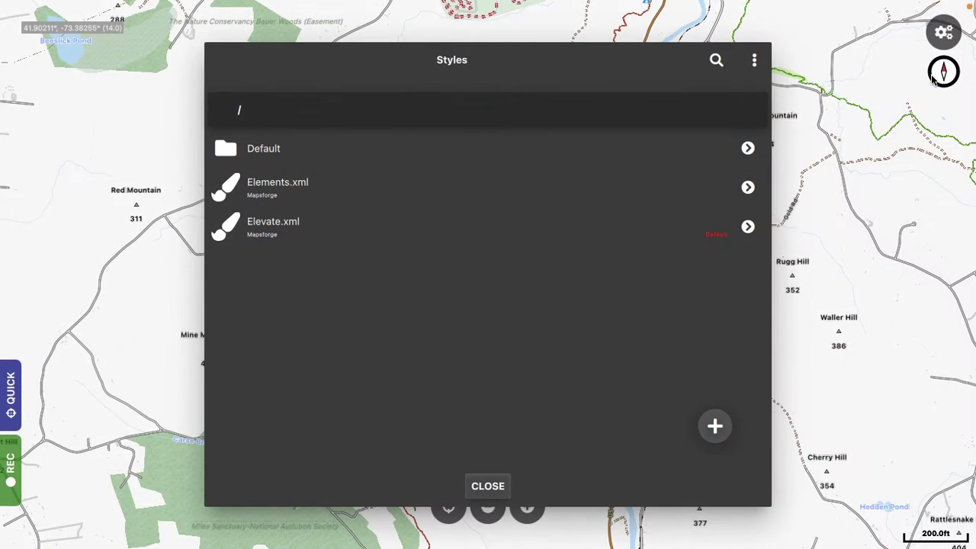
left_click(713, 426)
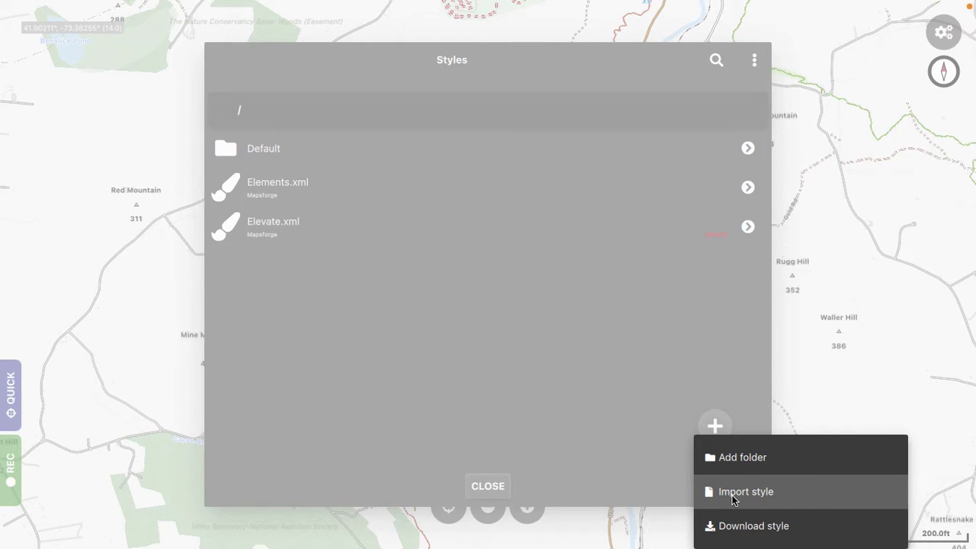
left_click(732, 494)
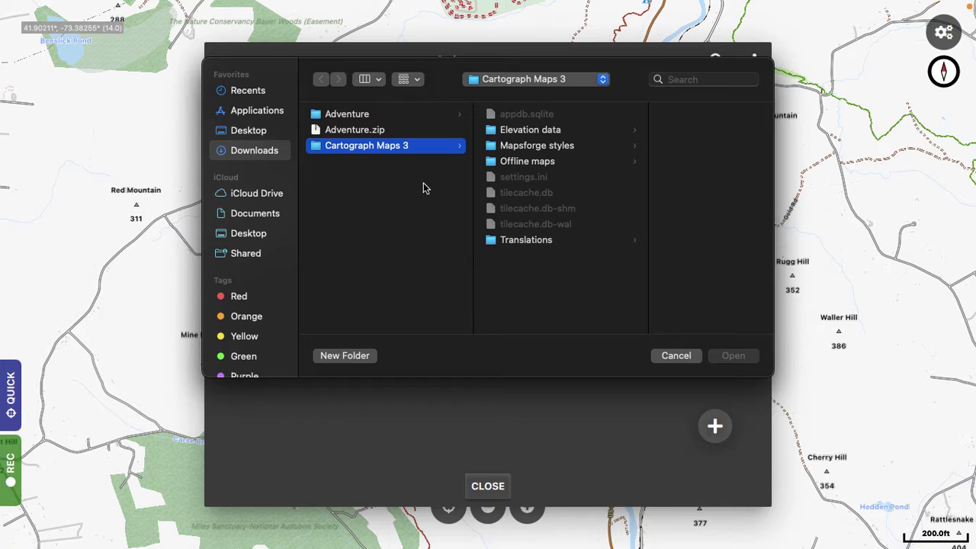
left_click(355, 131)
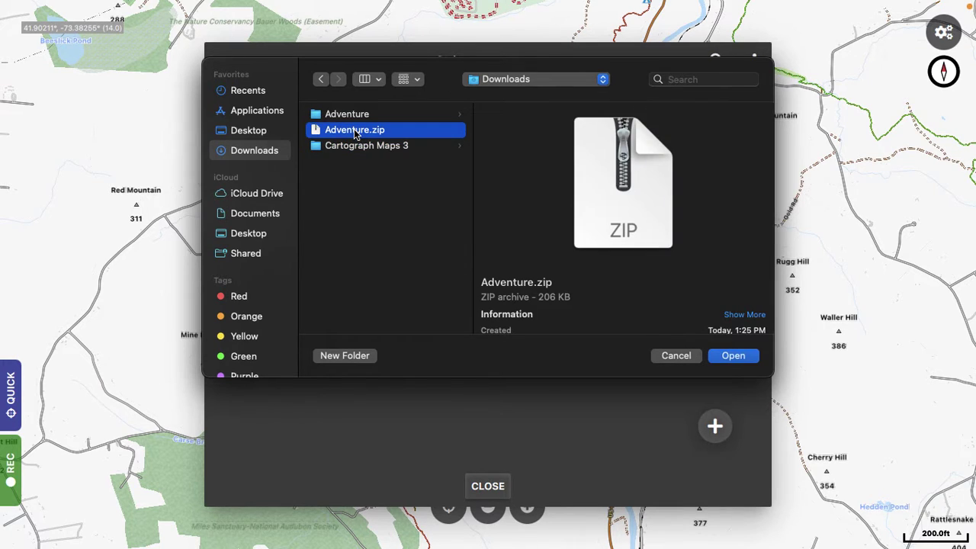
left_click(734, 355)
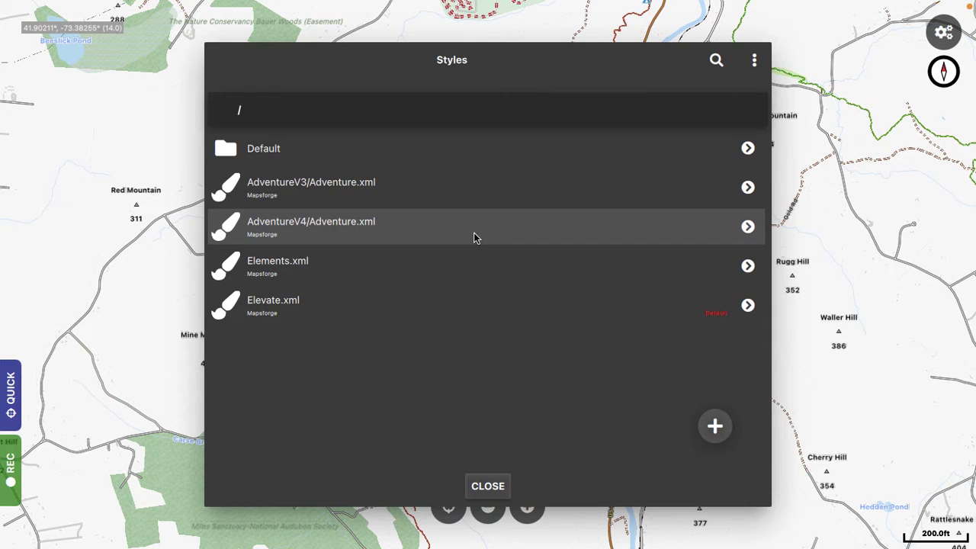
- Set AdventureV4/Adventure.xml as the default Mapsforge style for a contour-line topo map
right_click(473, 232)
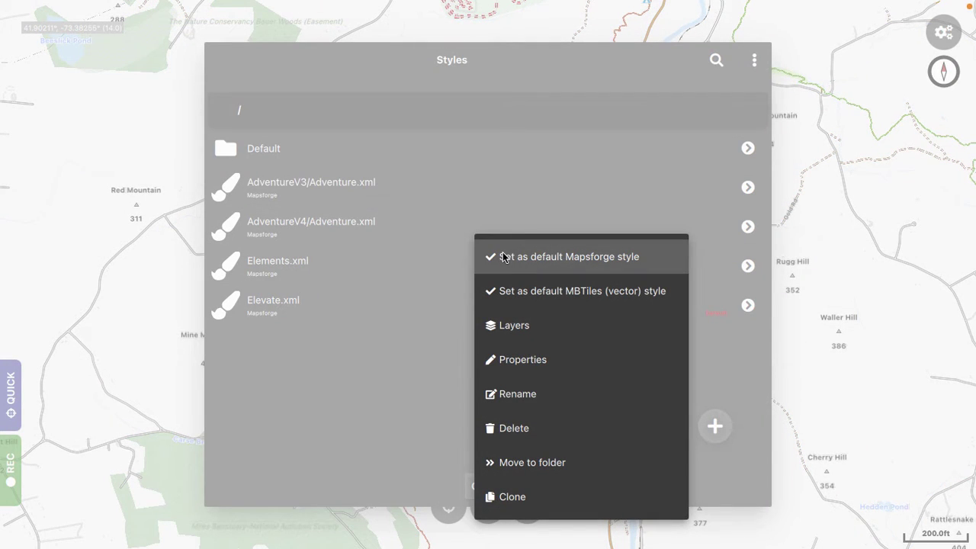
left_click(502, 256)
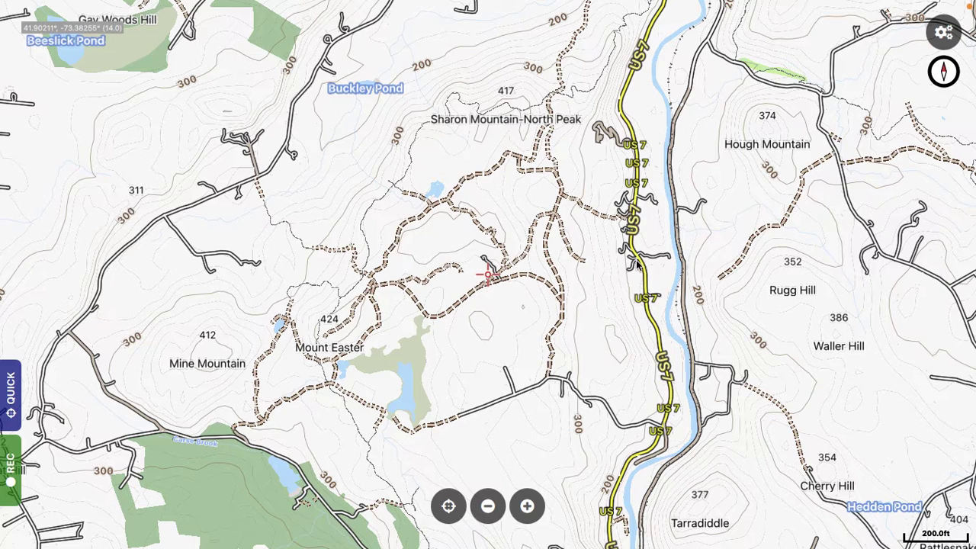
left_click(931, 34)
- Make Elevate.xml the default Mapsforge style again, restoring peak markers
left_click(918, 77)
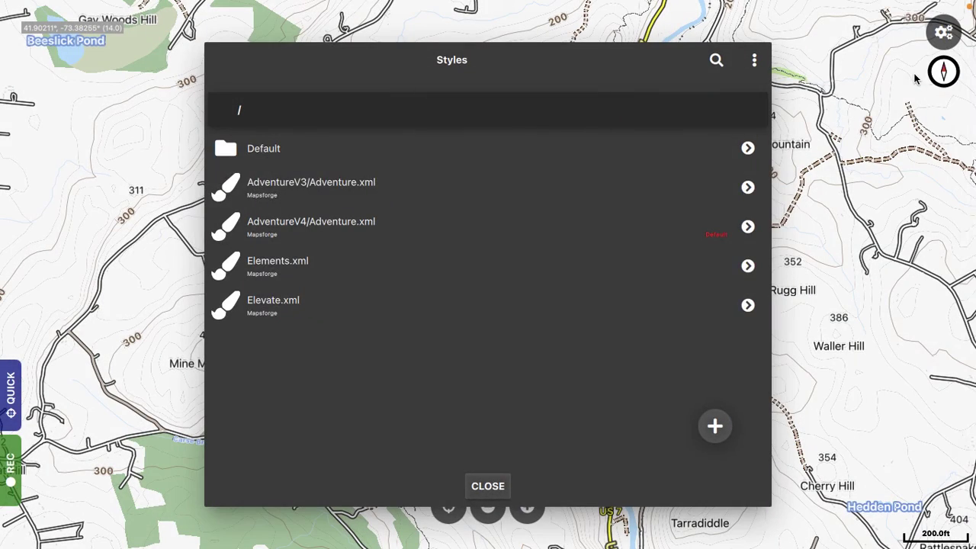
right_click(396, 305)
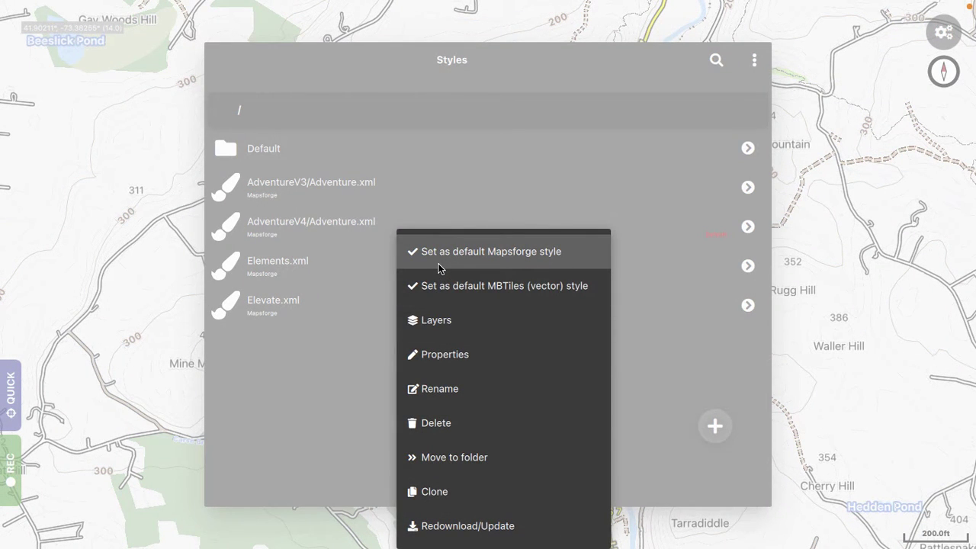
left_click(437, 263)
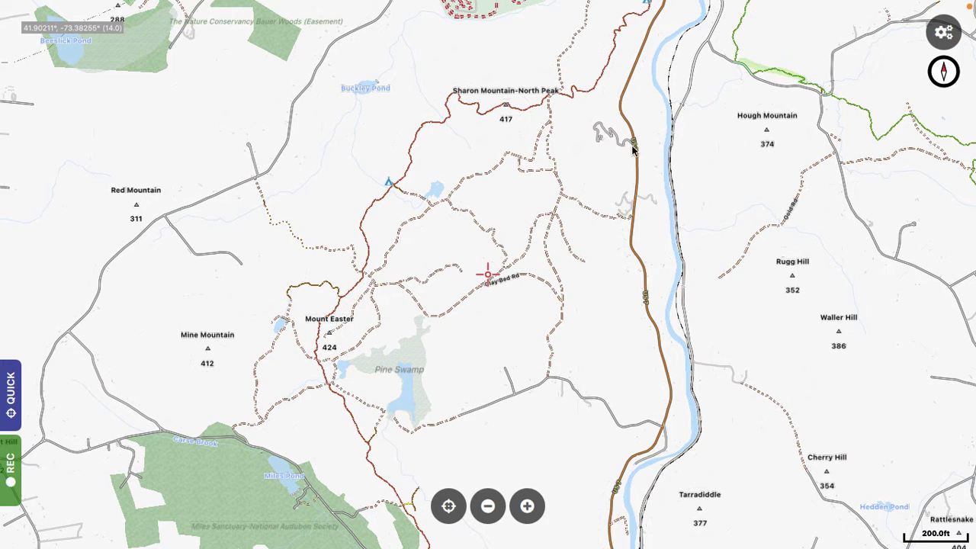
- Zoom to level 15 over the Clay Bed Rd trails and make AdventureV4/Adventure.xml the default Mapsforge style
left_click(526, 504)
left_click_drag(531, 388, 516, 474)
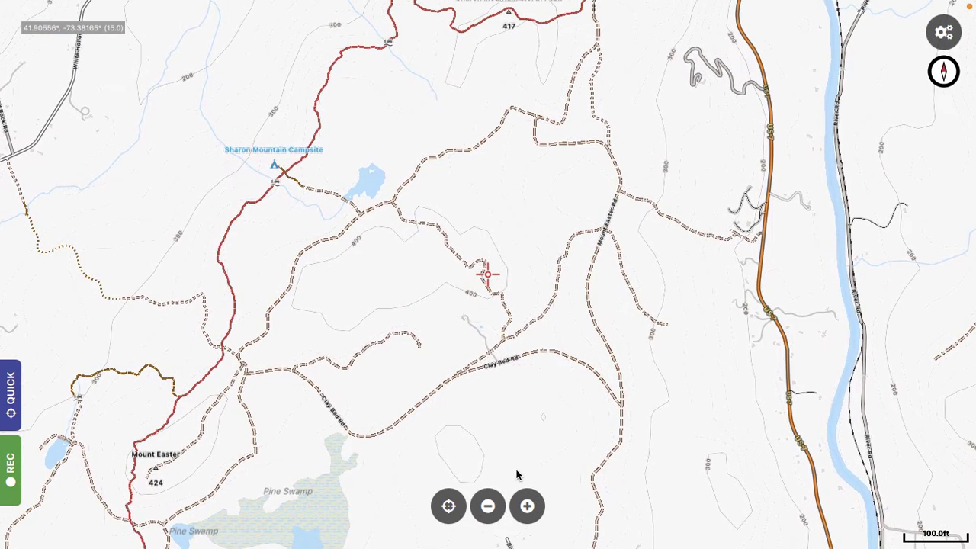
left_click(943, 32)
left_click(922, 63)
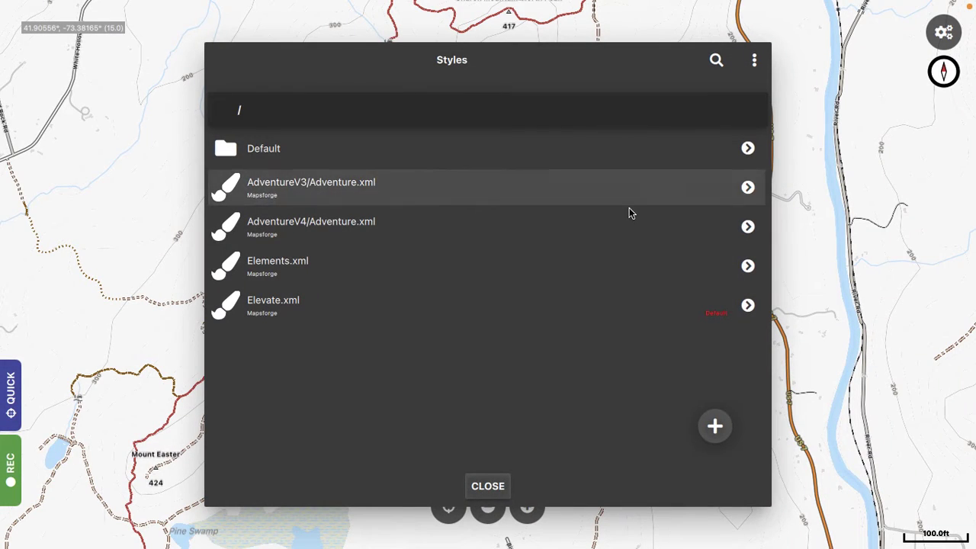
right_click(534, 232)
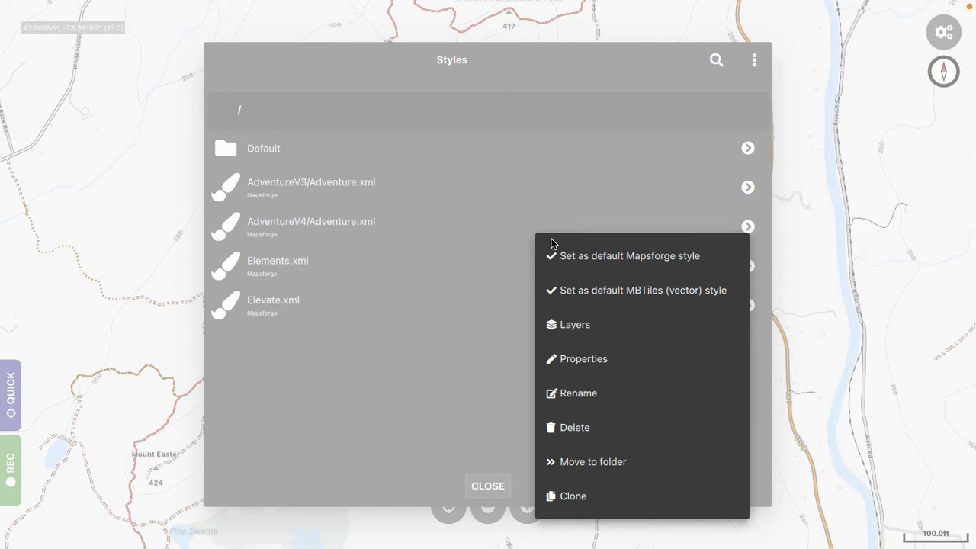
left_click(563, 256)
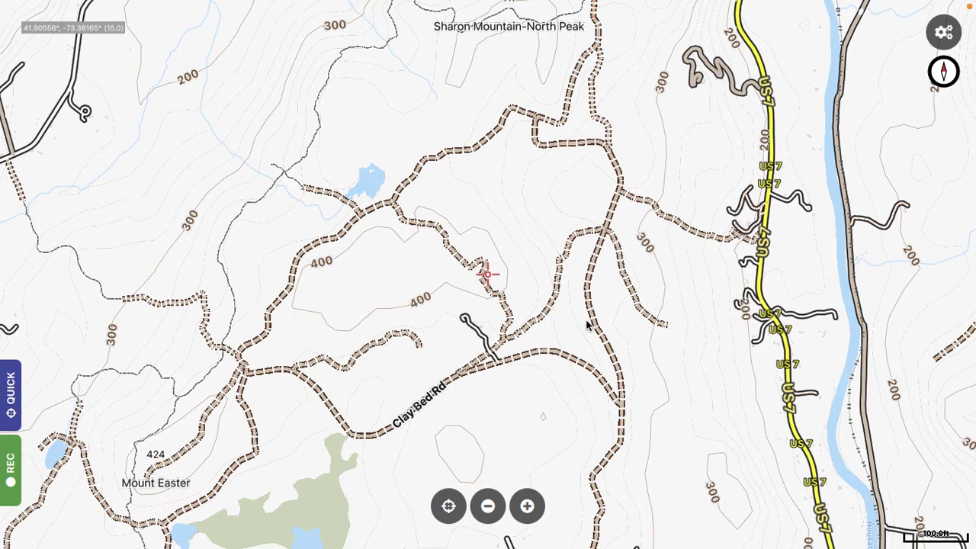
right_click(548, 320)
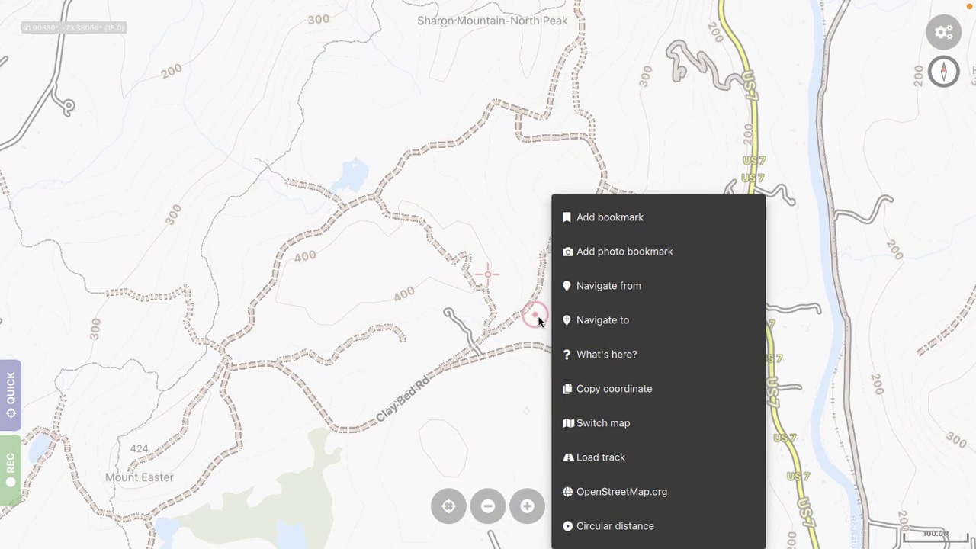